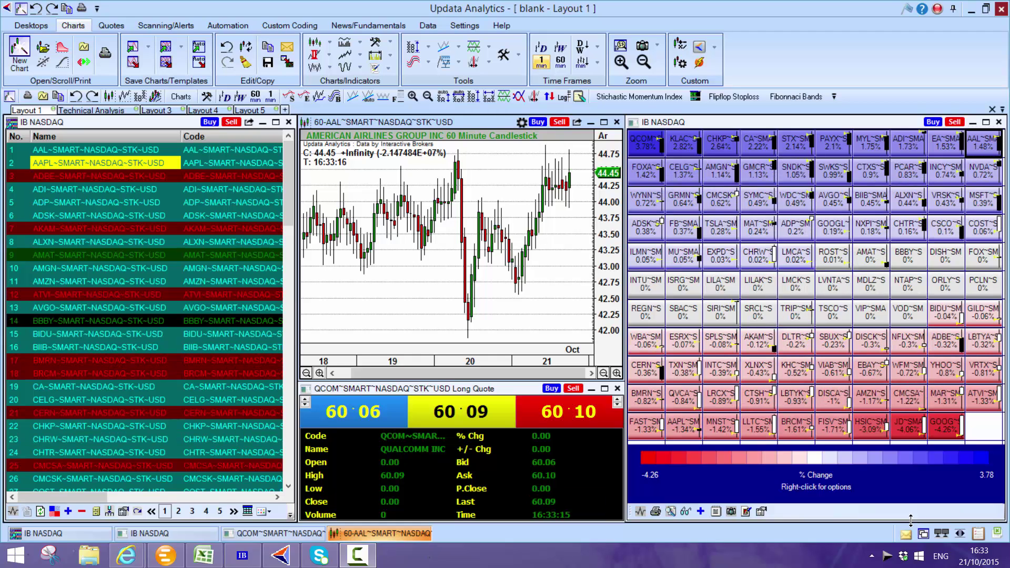
# - Glance at the Interactive Brokers trading window, then bring Updata Analytics back to the front
pyautogui.hotkey('alt', 'Tab')
pyautogui.hotkey('alt', 'Tab')
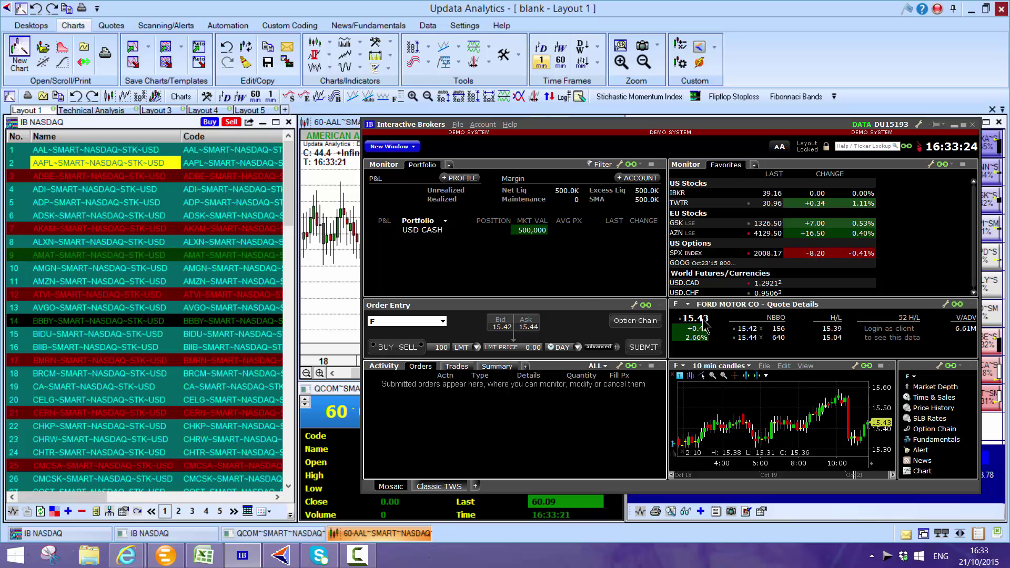
pyautogui.moveTo(707, 327)
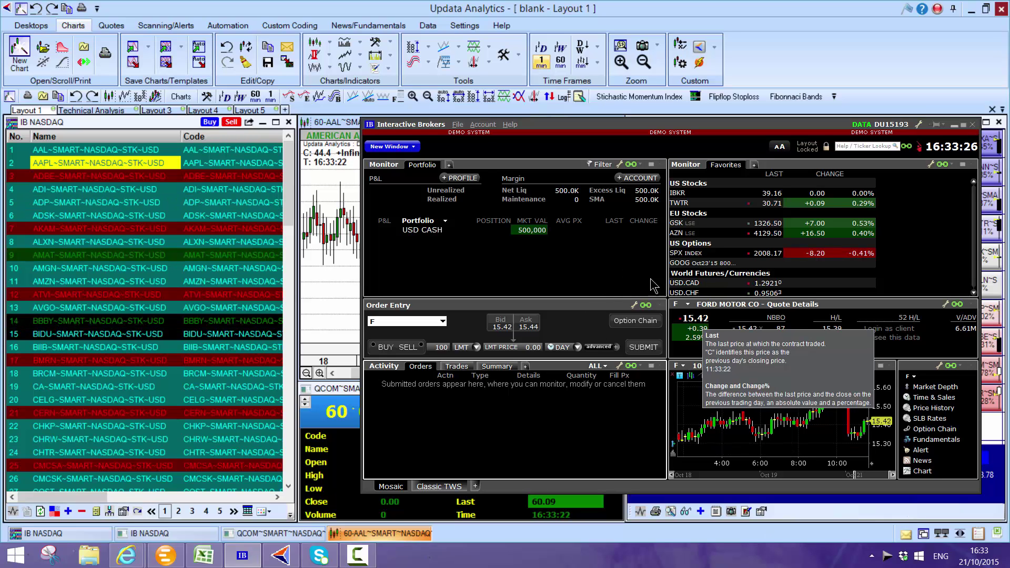
pyautogui.click(276, 12)
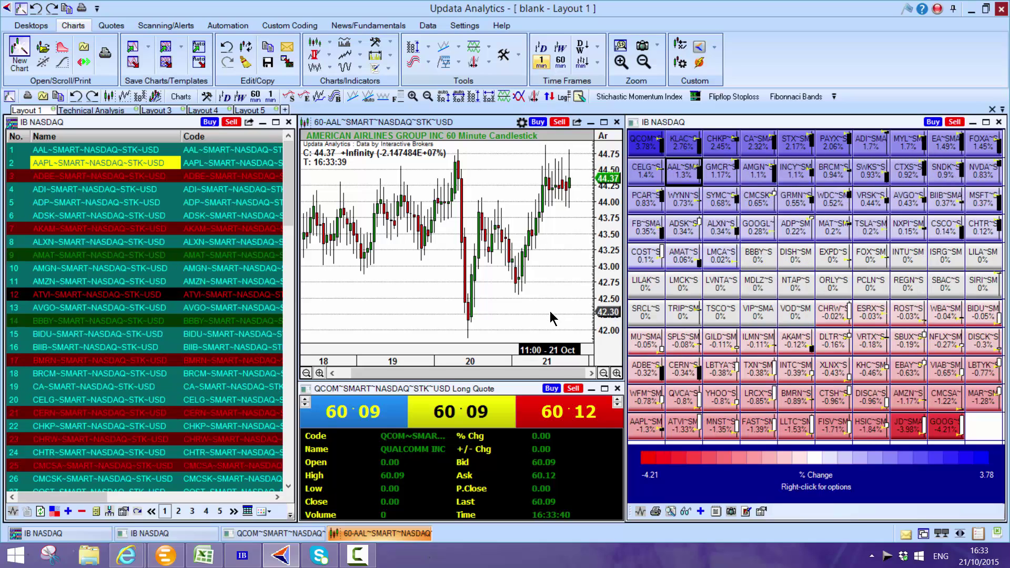
# - Look over the data feed and platform menu without choosing, then show the Technical Analysis layout
pyautogui.rightClick(886, 559)
pyautogui.moveTo(921, 349)
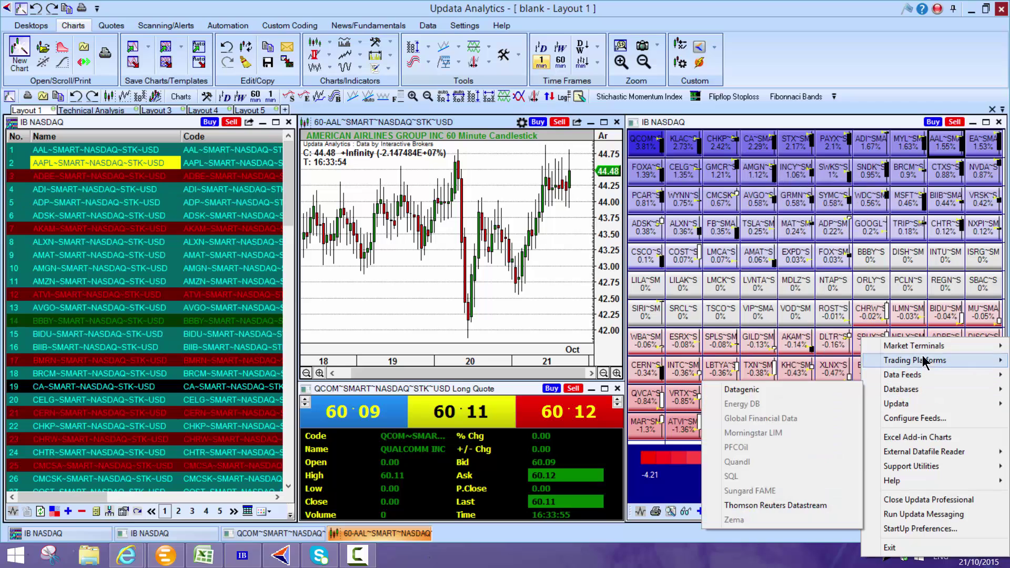
pyautogui.click(530, 291)
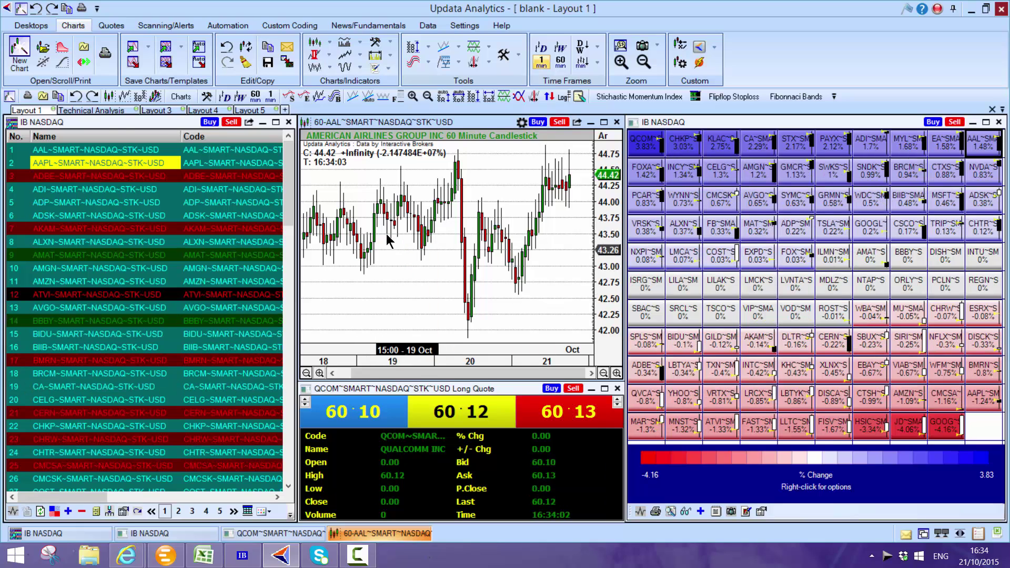
pyautogui.click(91, 110)
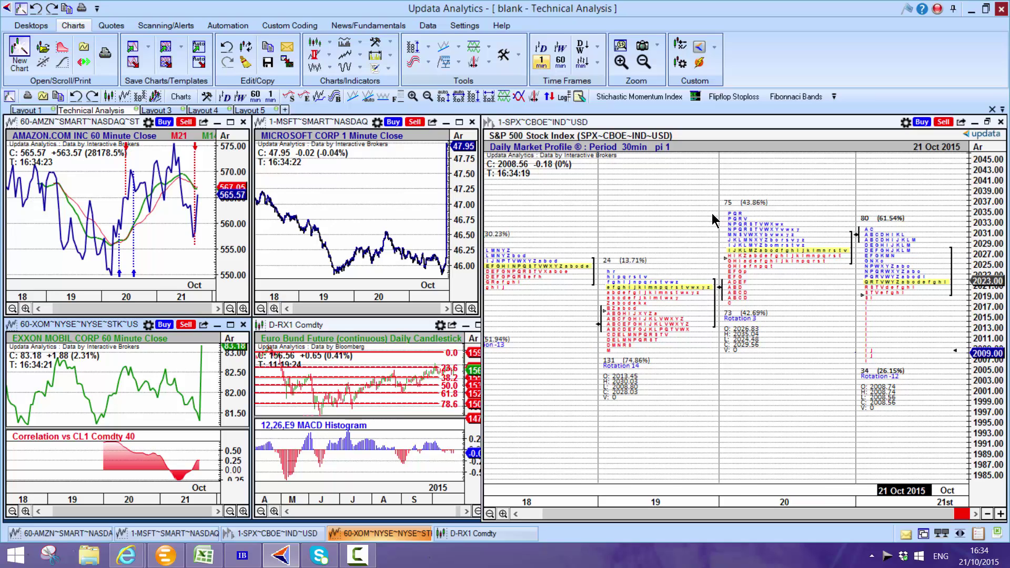
# - Turn the Microsoft and Amazon charts into Point & Figure, enlarging Amazon then restoring the tiles
pyautogui.click(407, 183)
pyautogui.press('p')
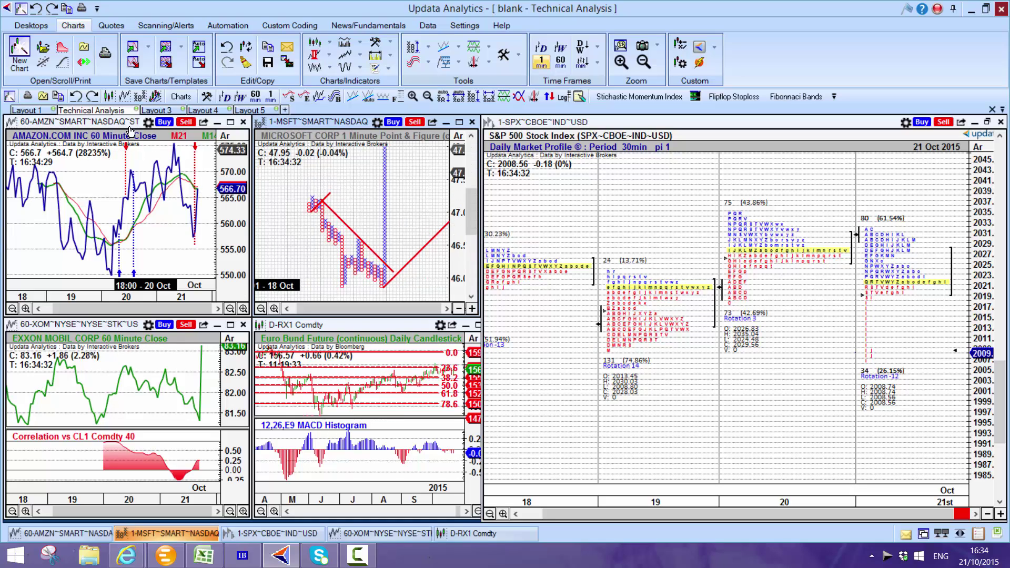
pyautogui.click(165, 225)
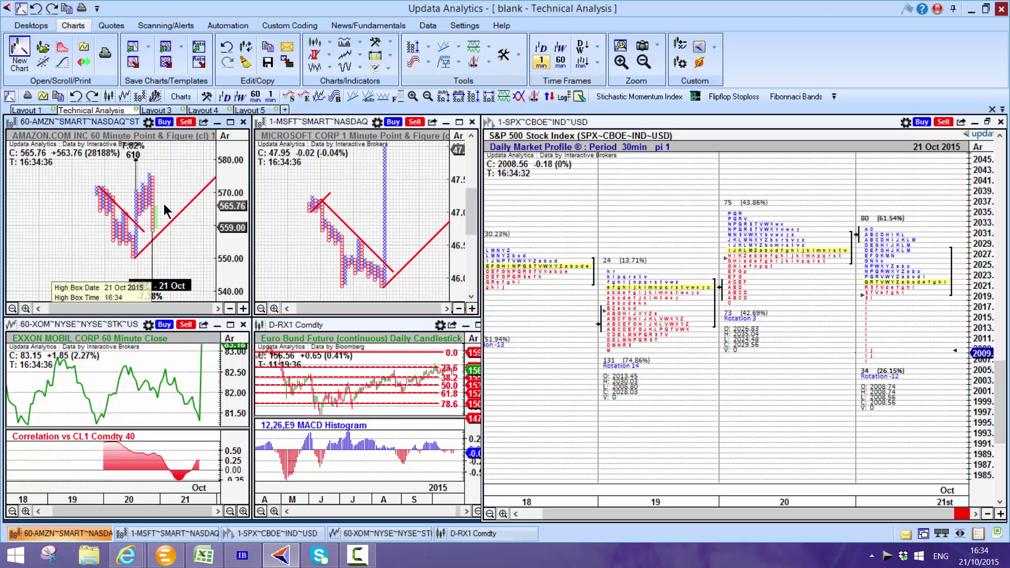
pyautogui.moveTo(156, 153)
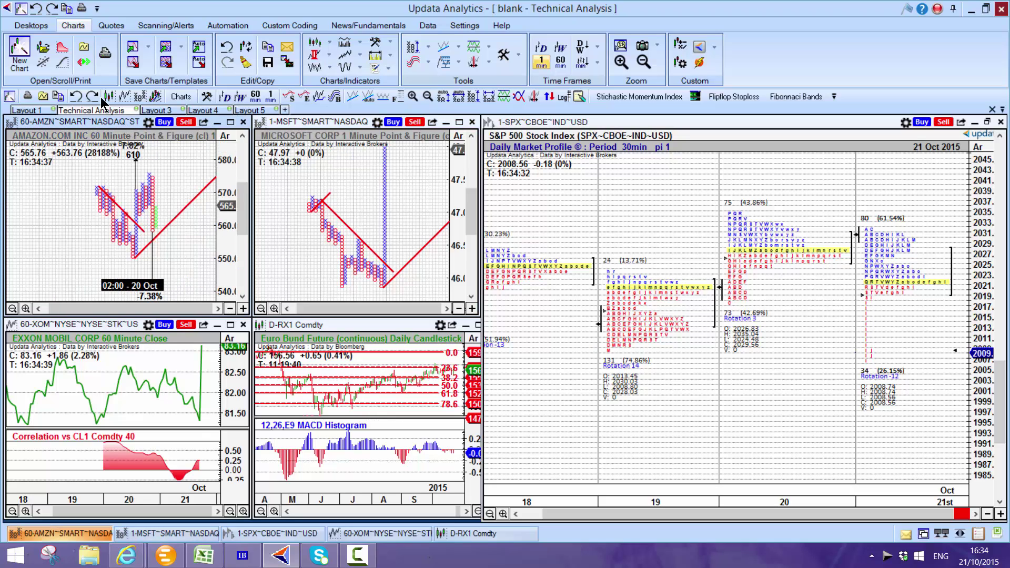
pyautogui.doubleClick(128, 121)
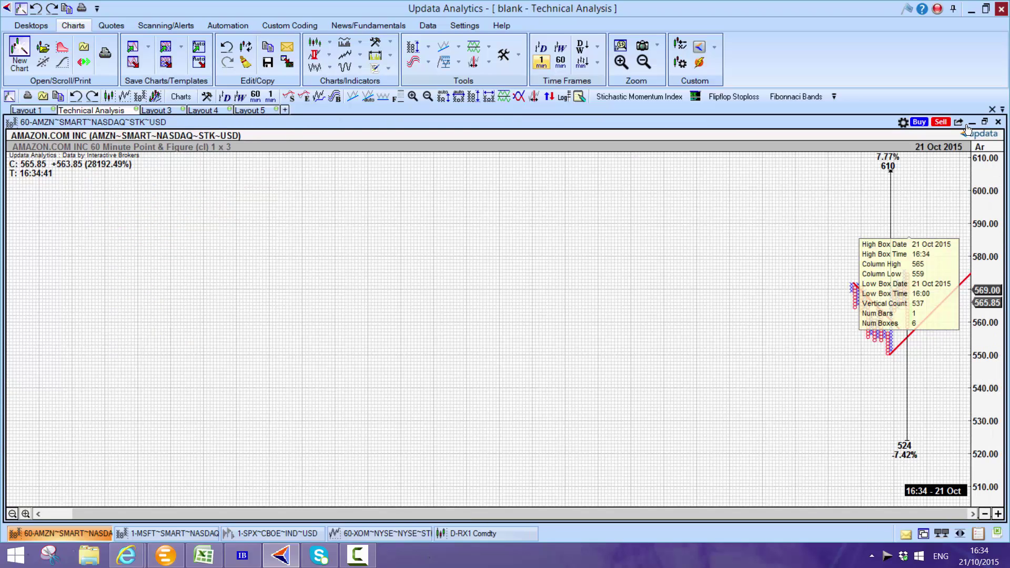
pyautogui.click(983, 122)
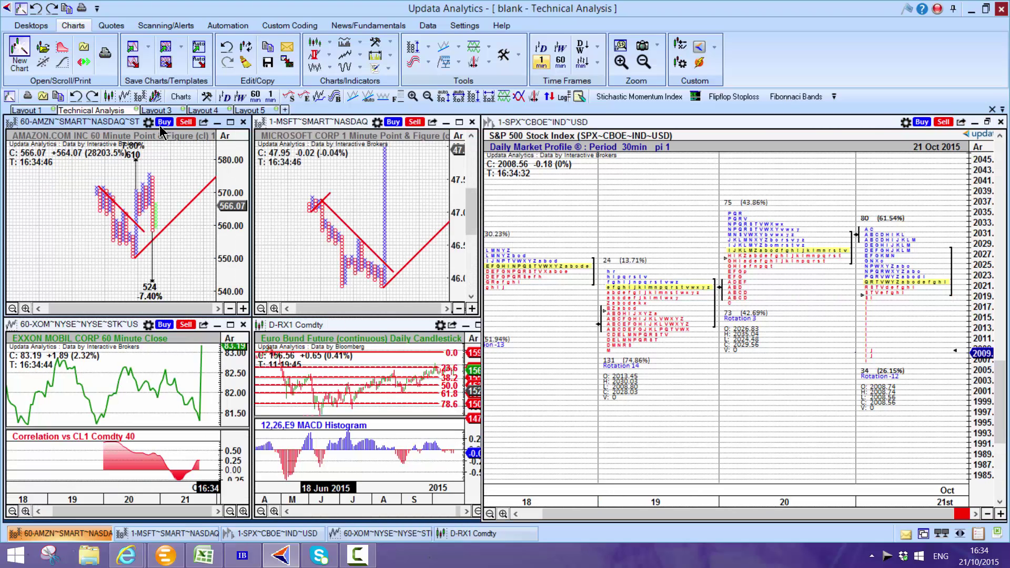
# - Show Layout 3, then browse the Custom Coding indicator library and cancel without downloading
pyautogui.click(157, 110)
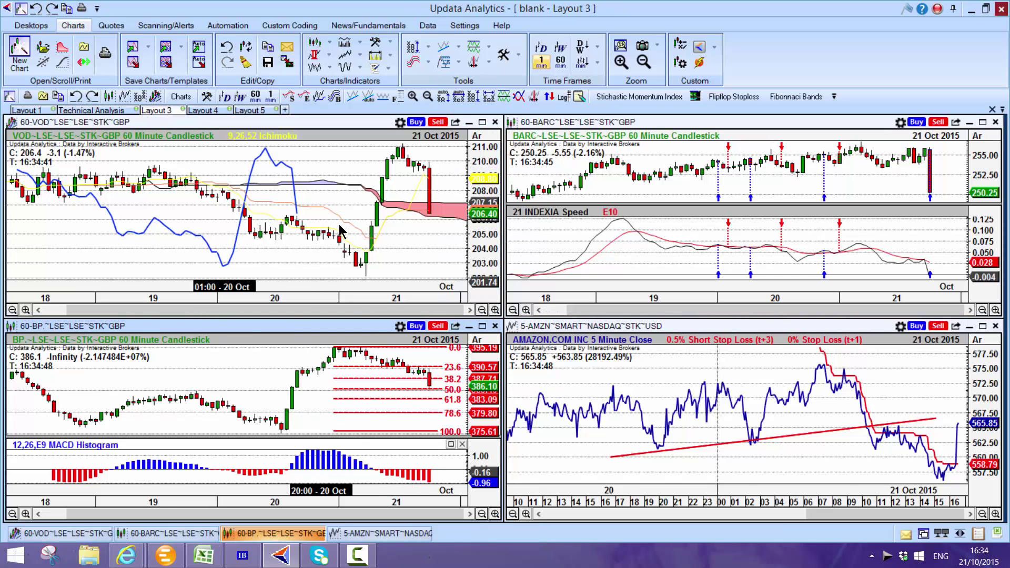
pyautogui.moveTo(343, 228)
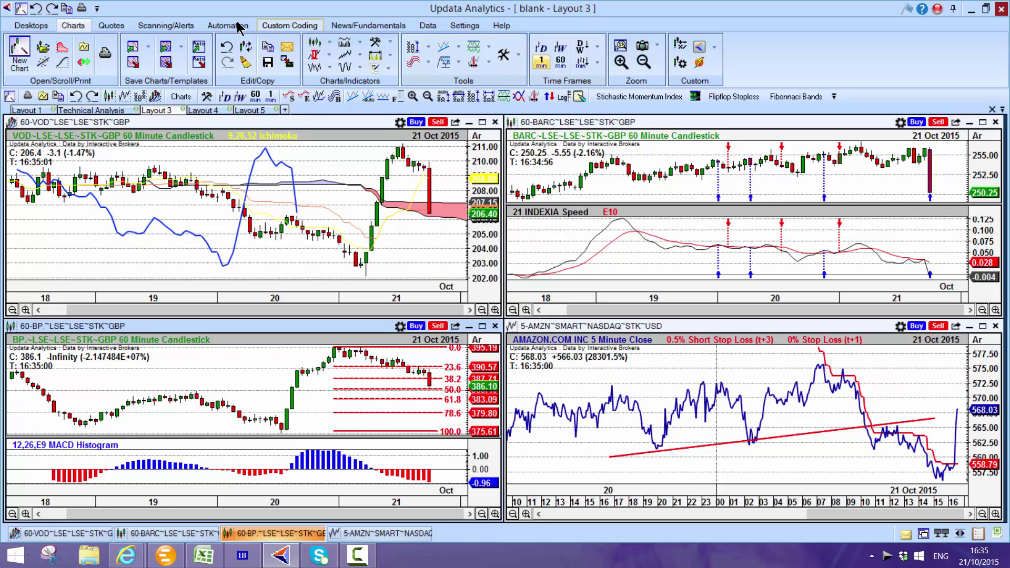
pyautogui.click(296, 30)
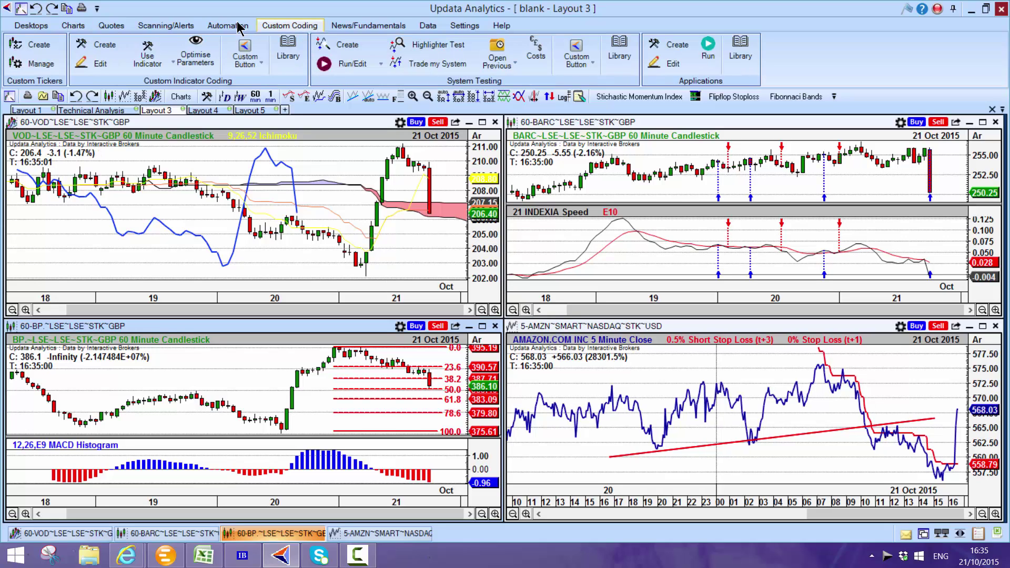
pyautogui.click(287, 50)
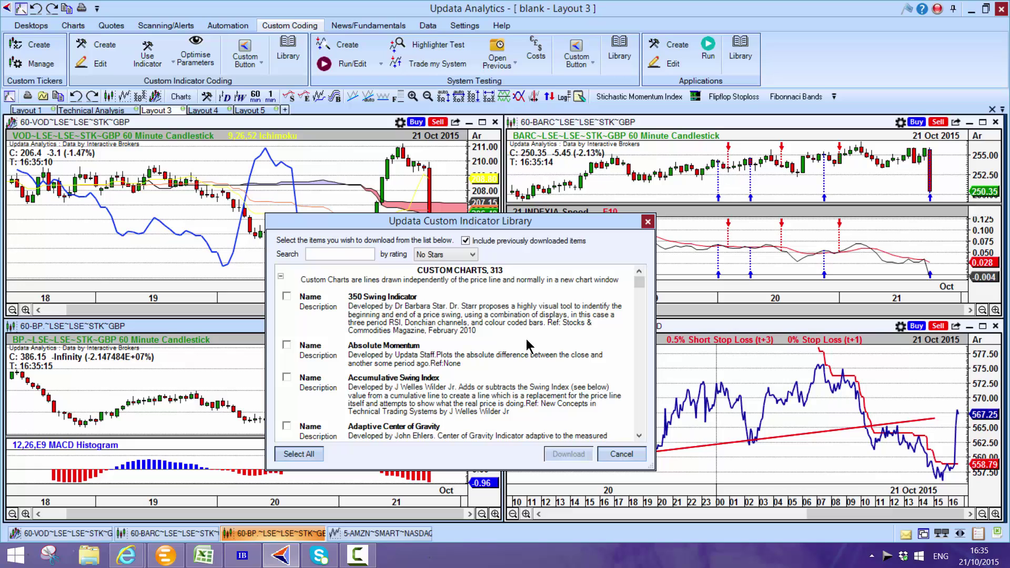
pyautogui.click(622, 454)
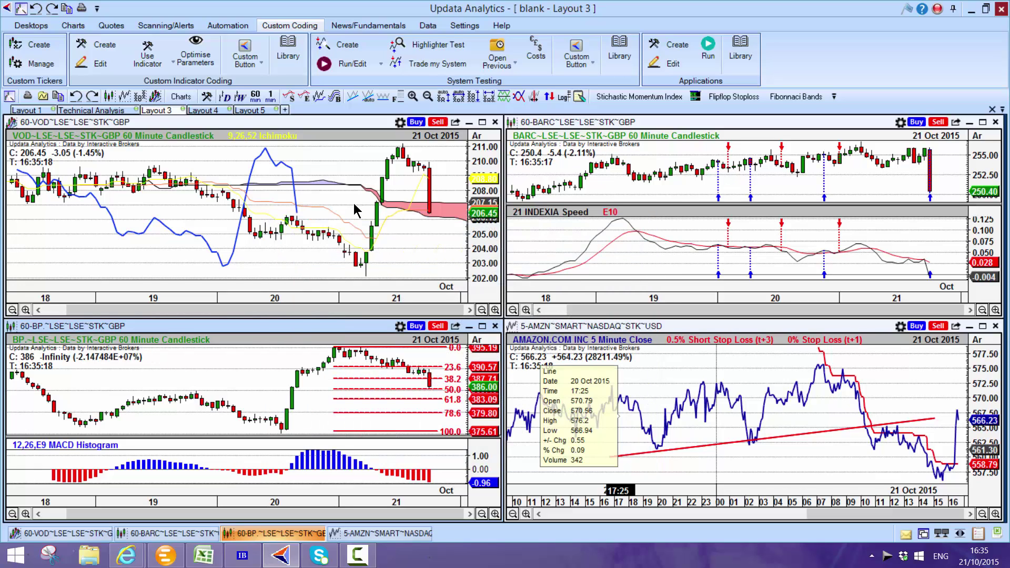
pyautogui.click(129, 19)
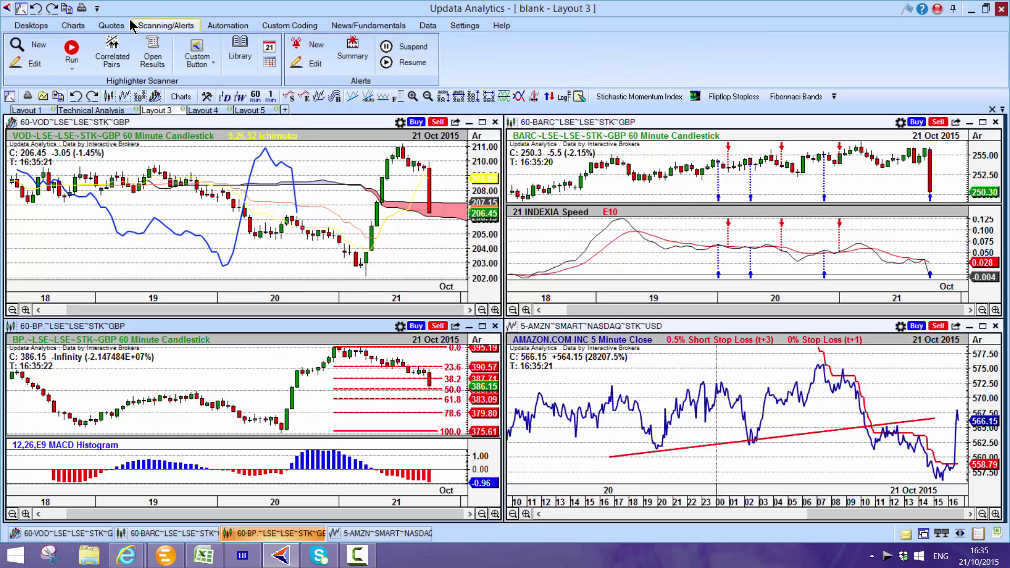
pyautogui.click(62, 53)
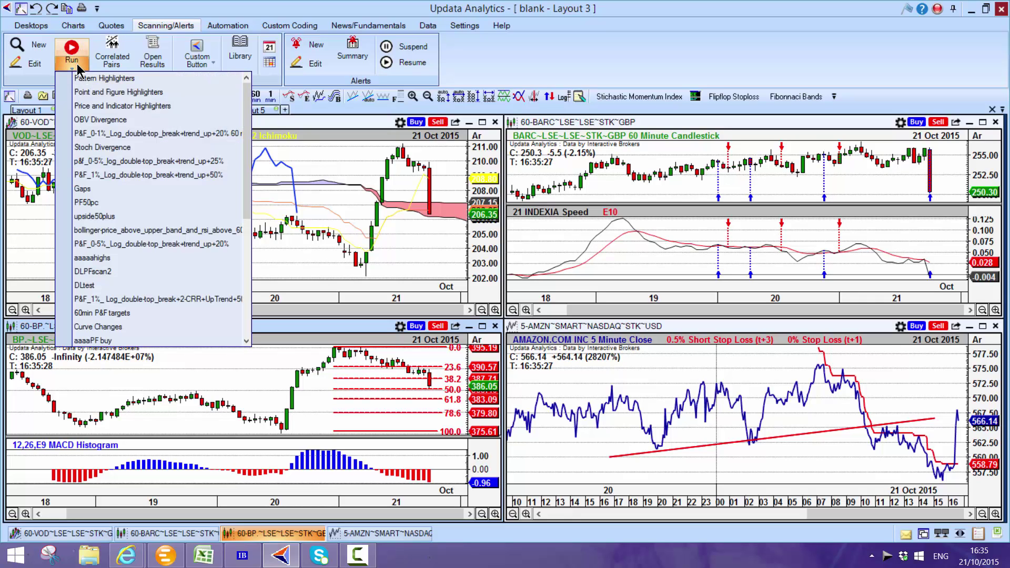
pyautogui.click(289, 25)
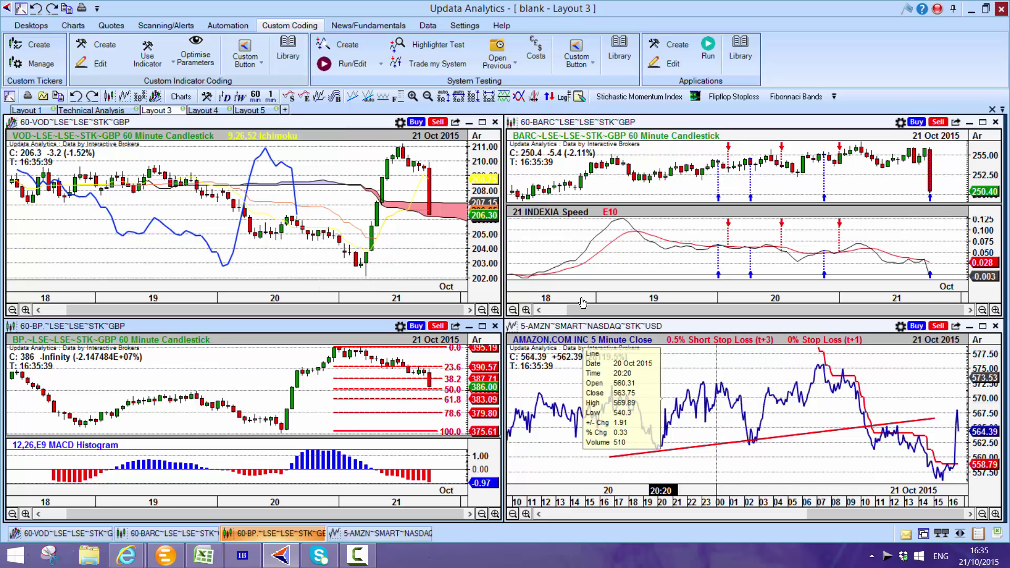
# - Maximize the Vodafone chart and start a buy order at 211.04, then cancel it
pyautogui.doubleClick(324, 122)
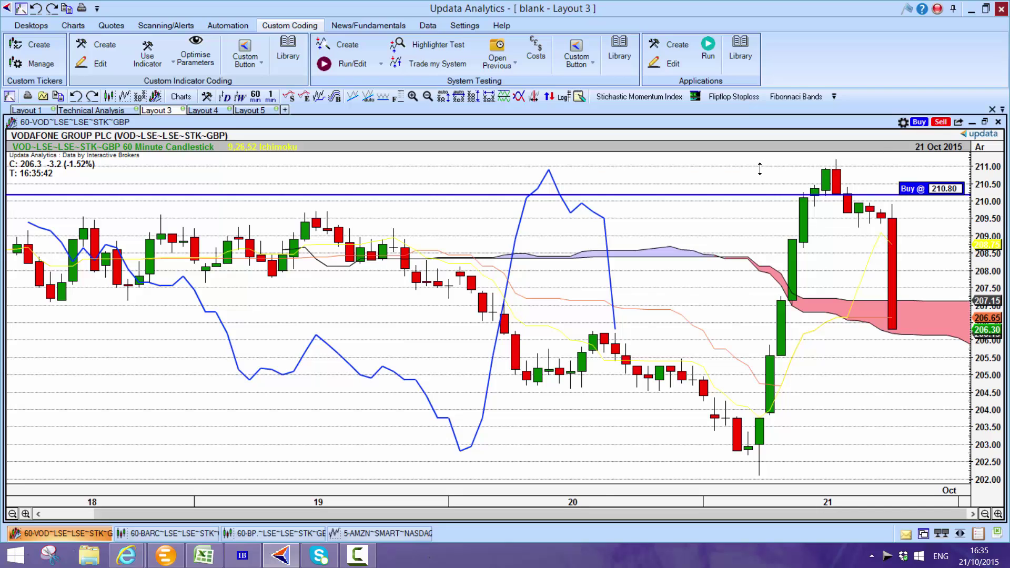
pyautogui.click(612, 142)
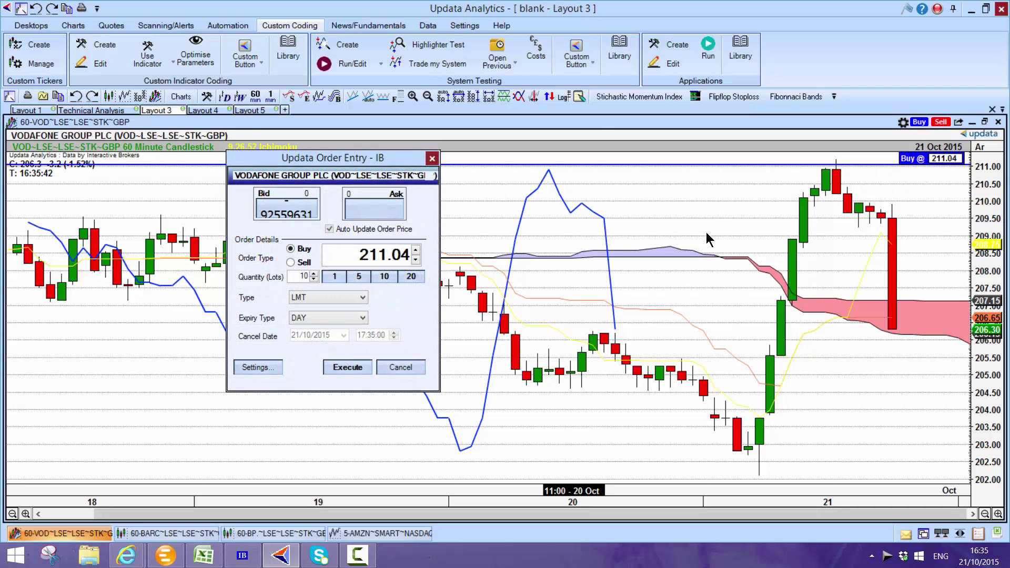
pyautogui.click(416, 367)
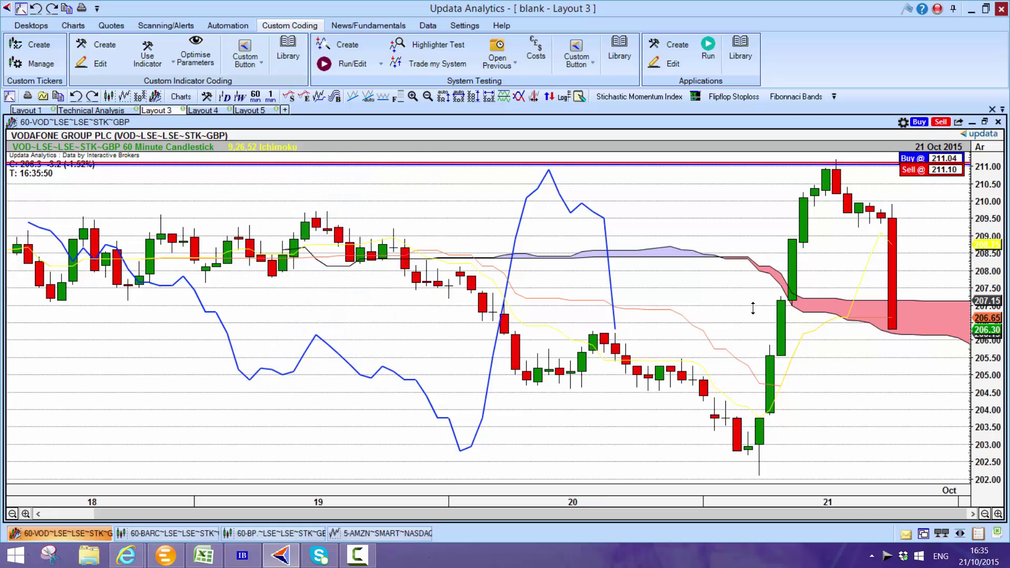
# - Start a VOD sell order at 206.26, cancel it, and restore the four-chart tiling
pyautogui.click(550, 264)
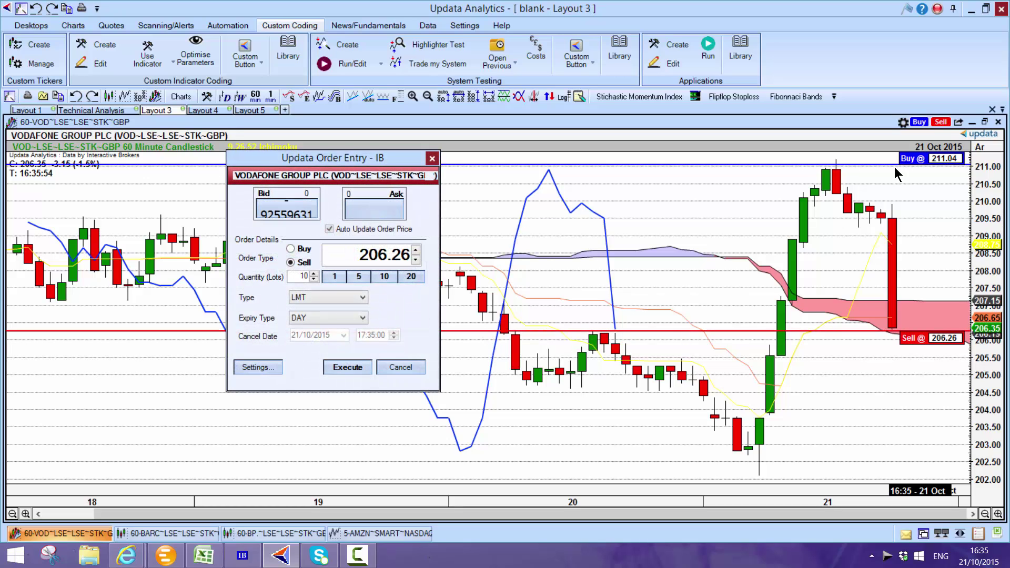
pyautogui.click(402, 367)
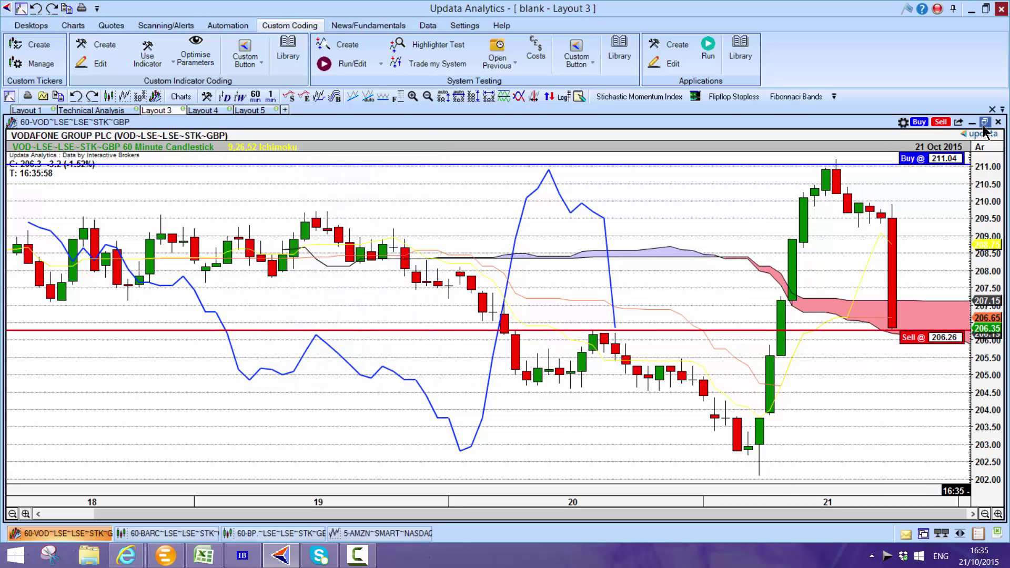
pyautogui.click(985, 122)
# - Maximize the 5-minute AMZN chart and add an alert for price crossing its red trendline
pyautogui.doubleClick(740, 324)
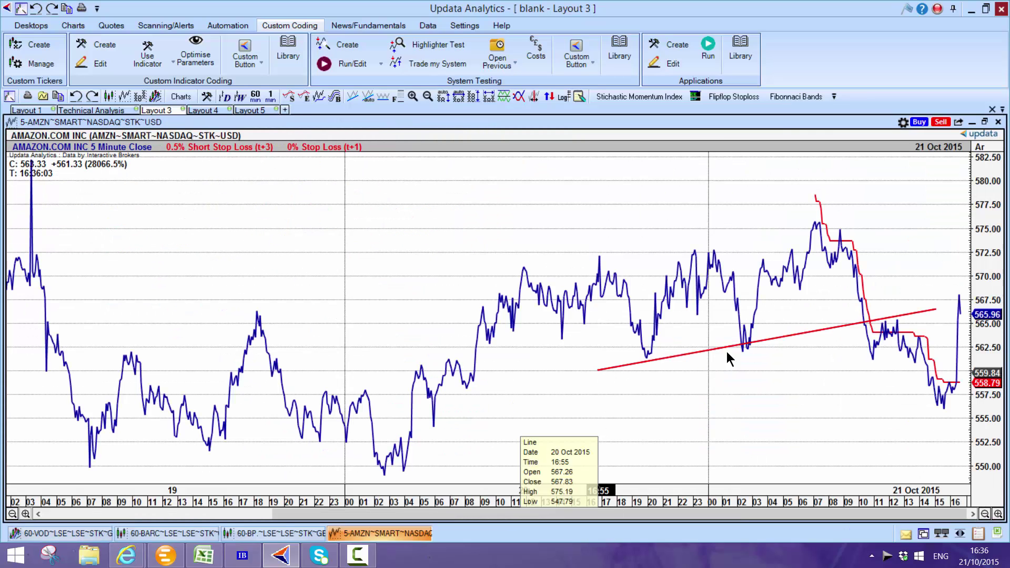
pyautogui.moveTo(952, 311)
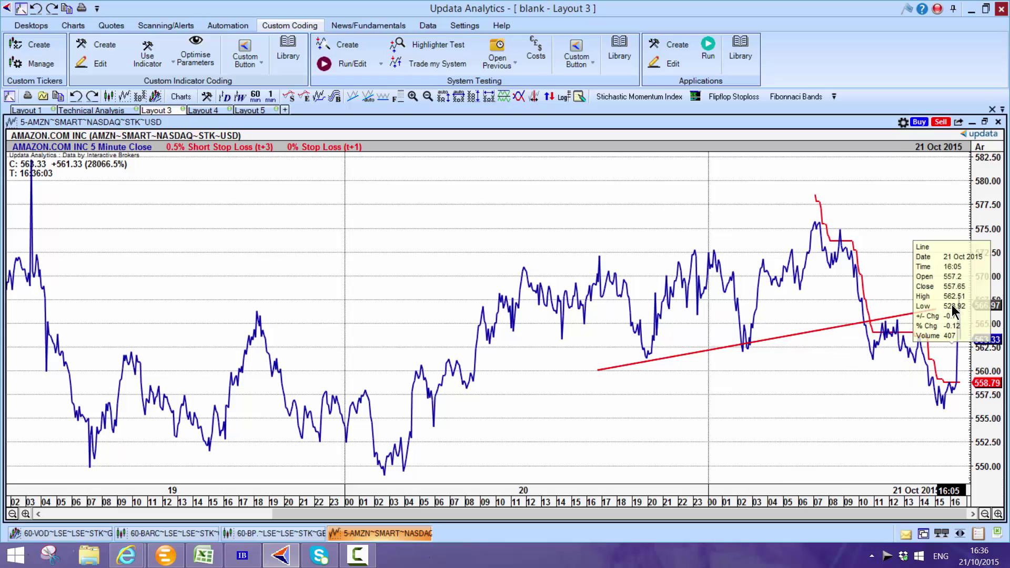
pyautogui.rightClick(815, 333)
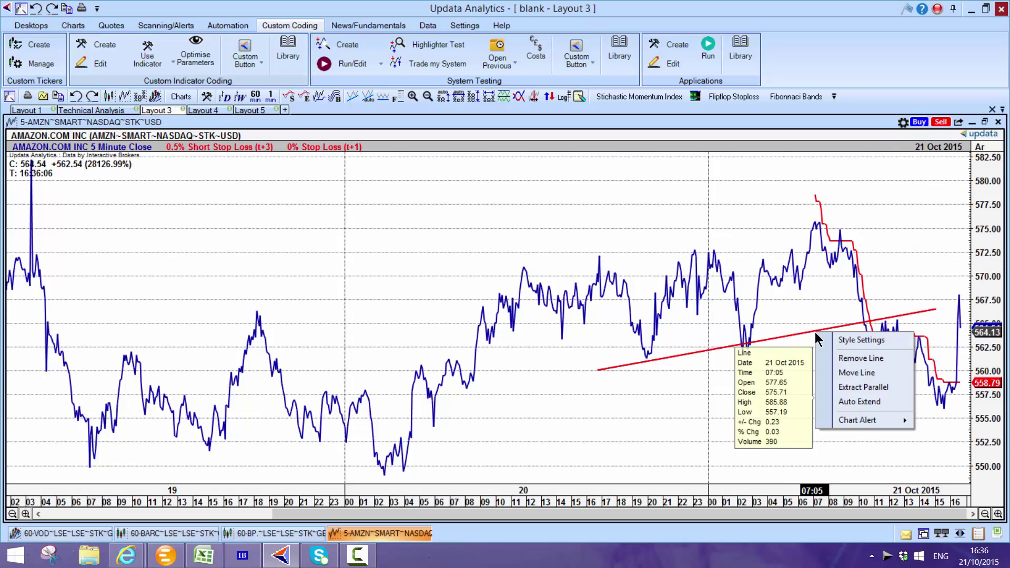
pyautogui.moveTo(860, 423)
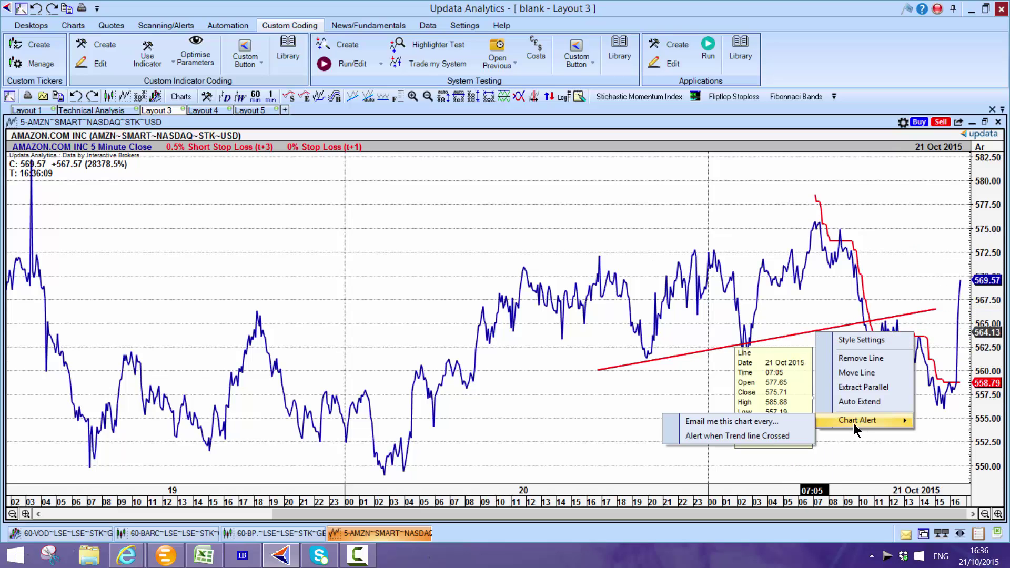
pyautogui.click(637, 357)
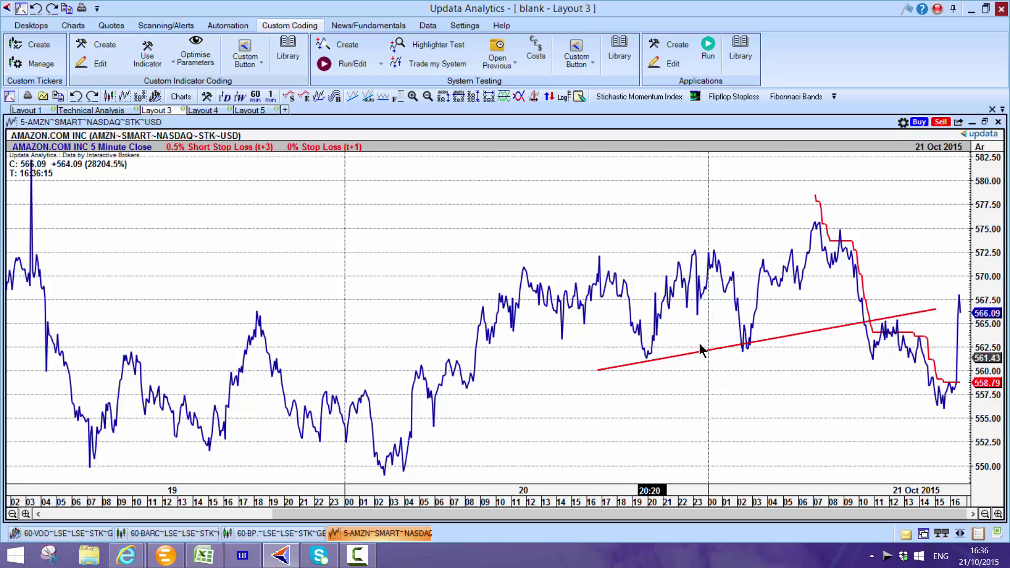
pyautogui.moveTo(794, 371)
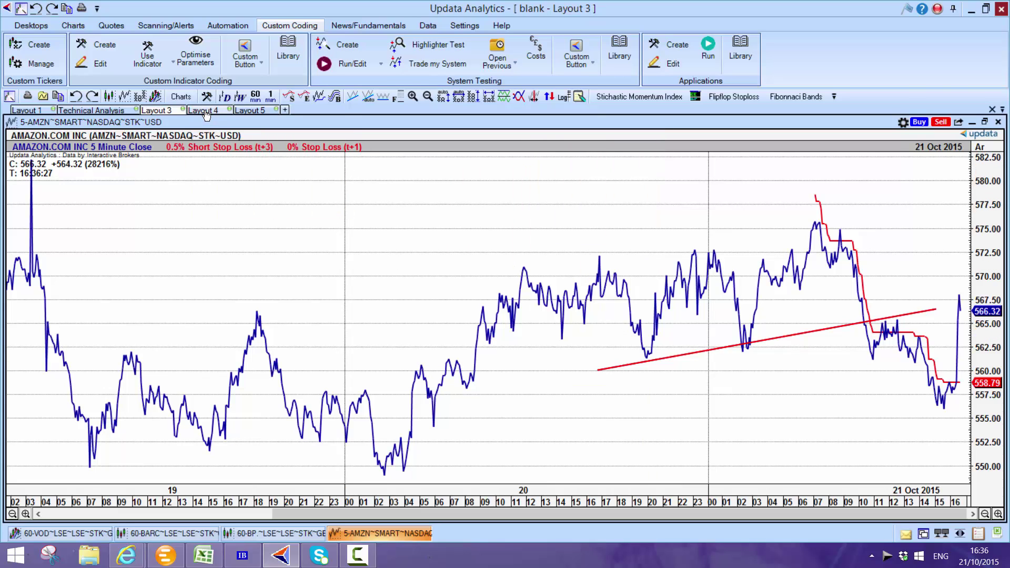
# - Open Layout 4 and scroll through the FlipFlopStoplossSystem source code in the System Analyser
pyautogui.click(205, 111)
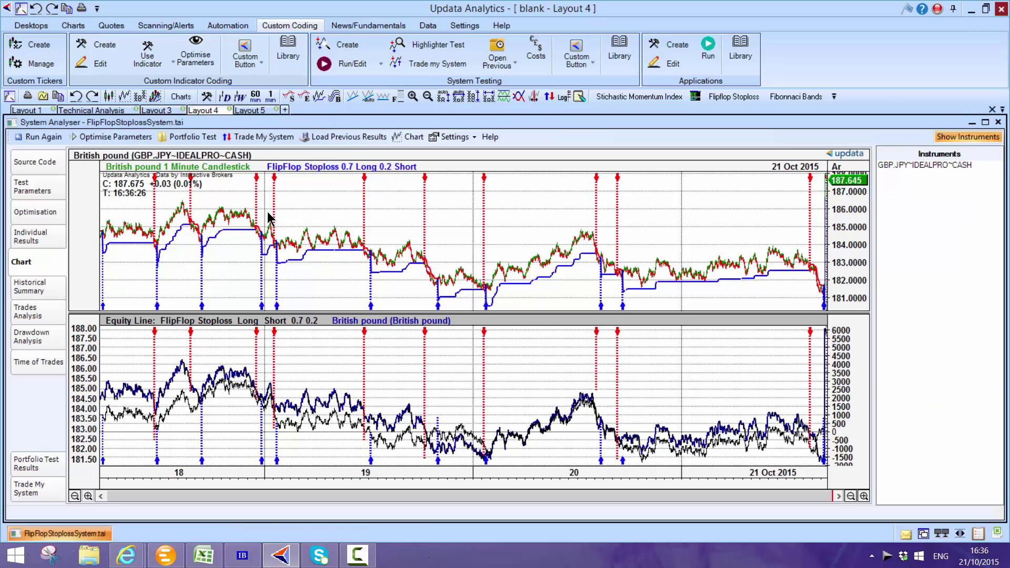
pyautogui.click(30, 137)
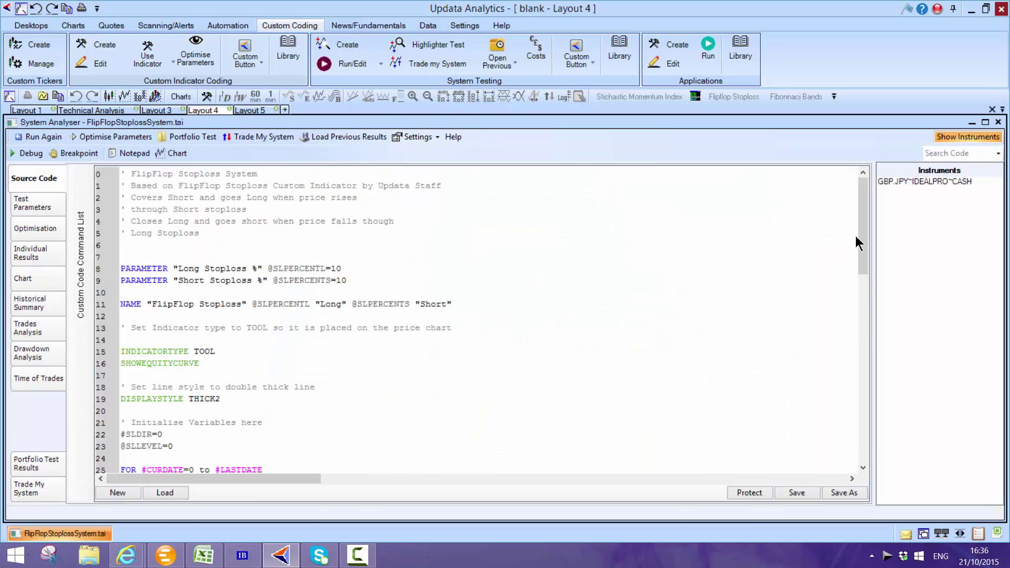
pyautogui.moveTo(860, 235); pyautogui.dragTo(862, 266)
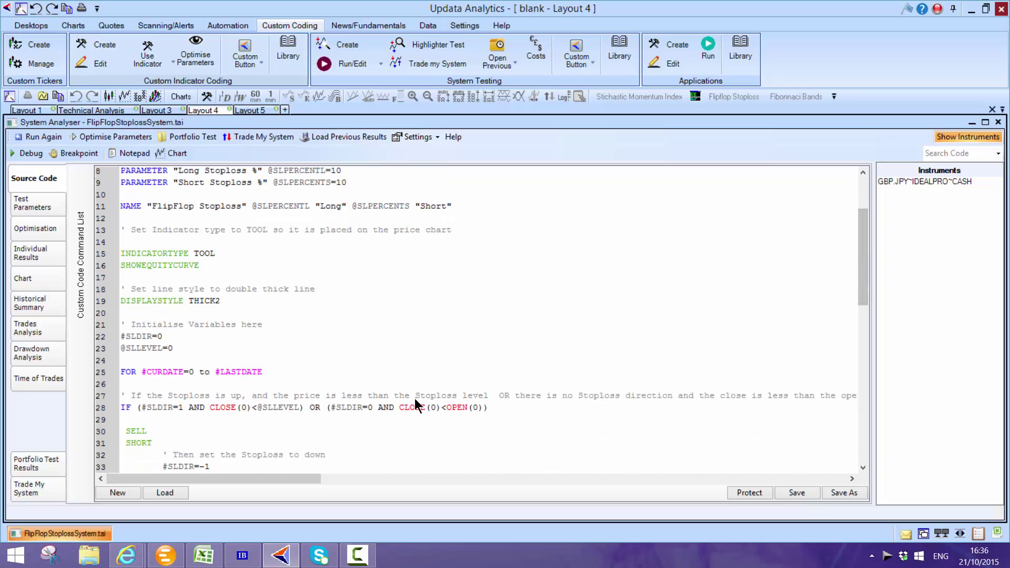
pyautogui.moveTo(223, 411)
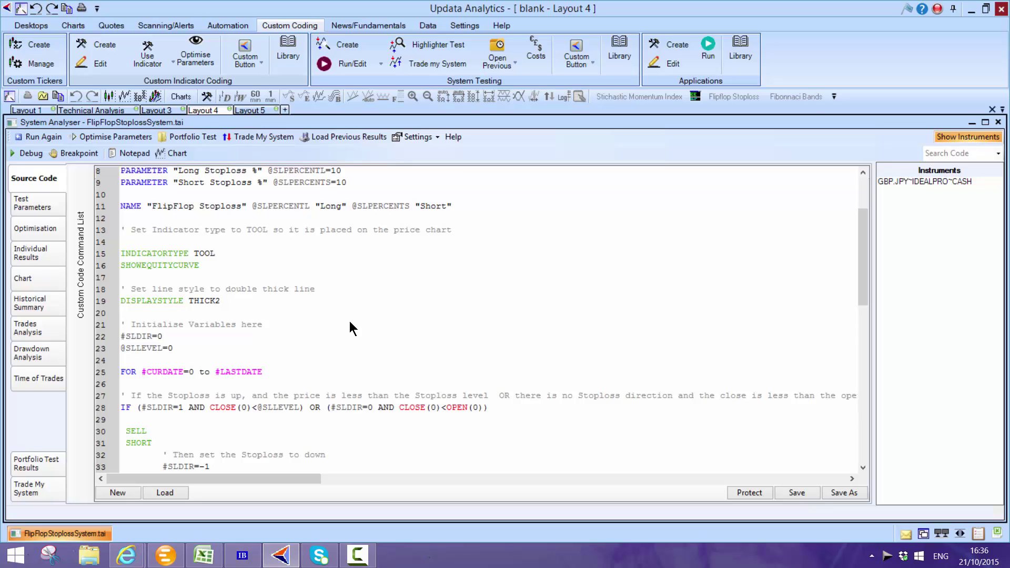
# - Review the FlipFlop system's test parameters, optimisation heat map and individual trade results
pyautogui.click(30, 203)
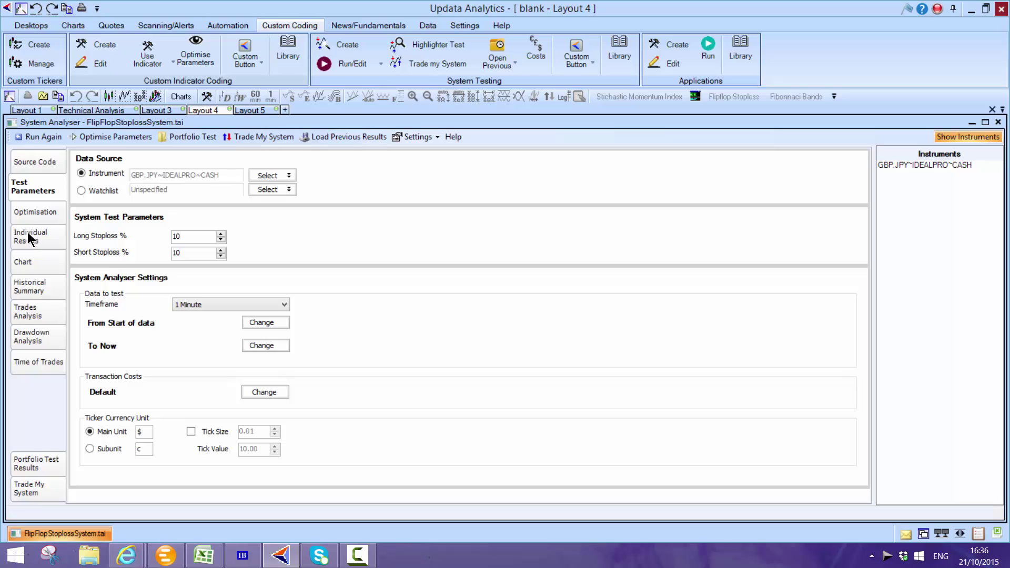
pyautogui.click(30, 213)
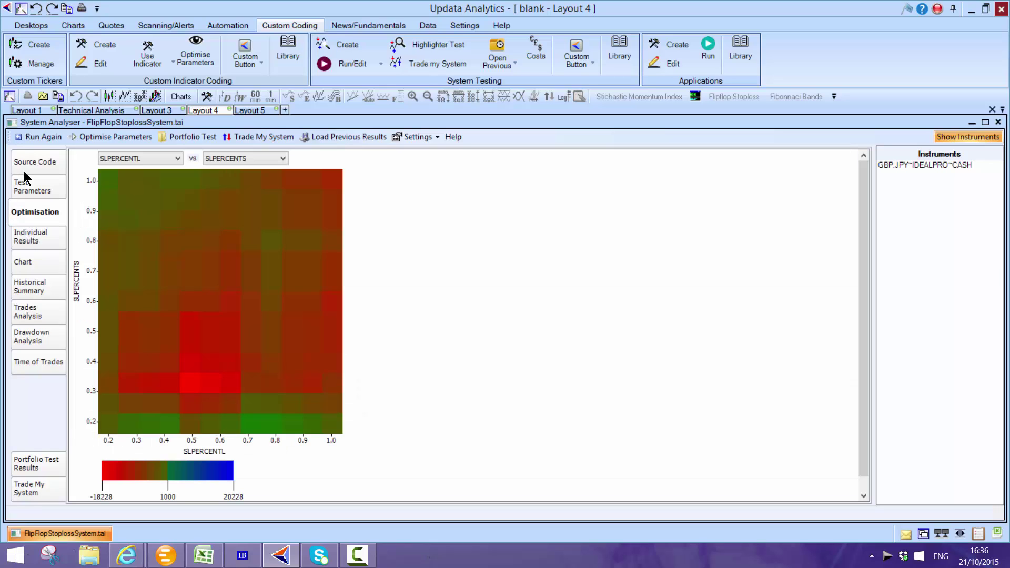
pyautogui.click(30, 240)
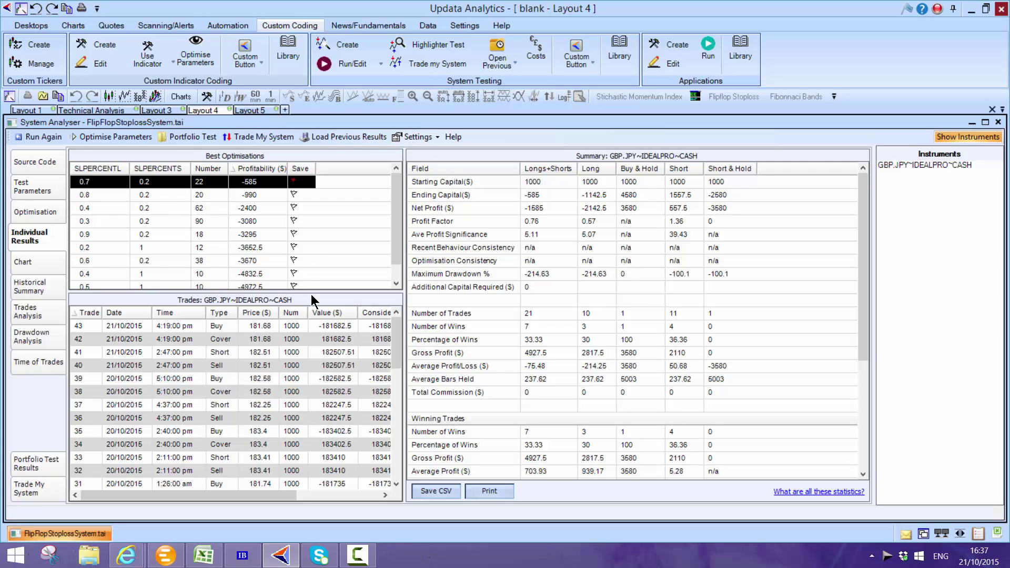
# - View the GBP.JPY price and equity chart and check its system alert options without choosing one
pyautogui.click(22, 261)
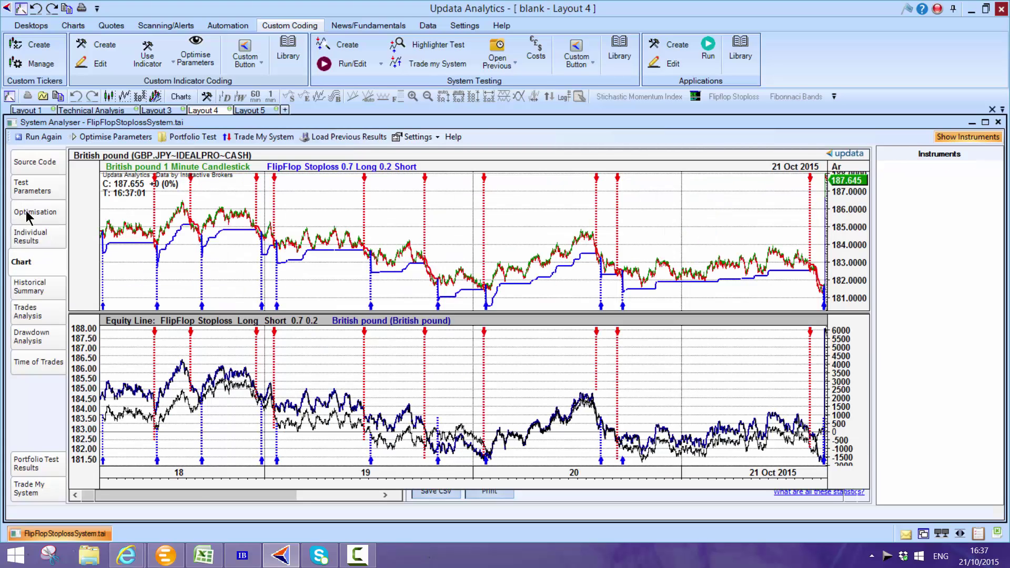
pyautogui.rightClick(618, 222)
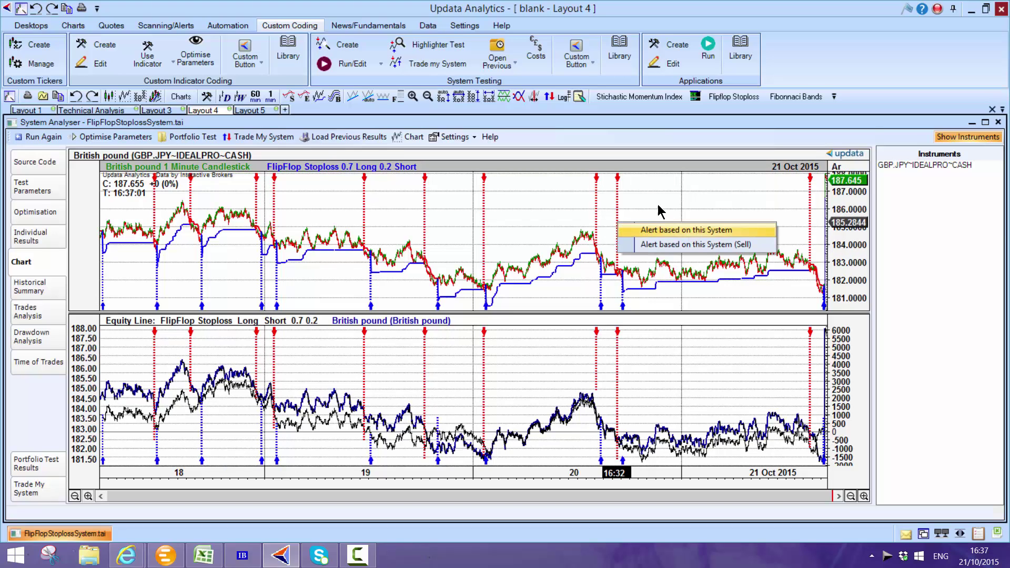
pyautogui.click(528, 165)
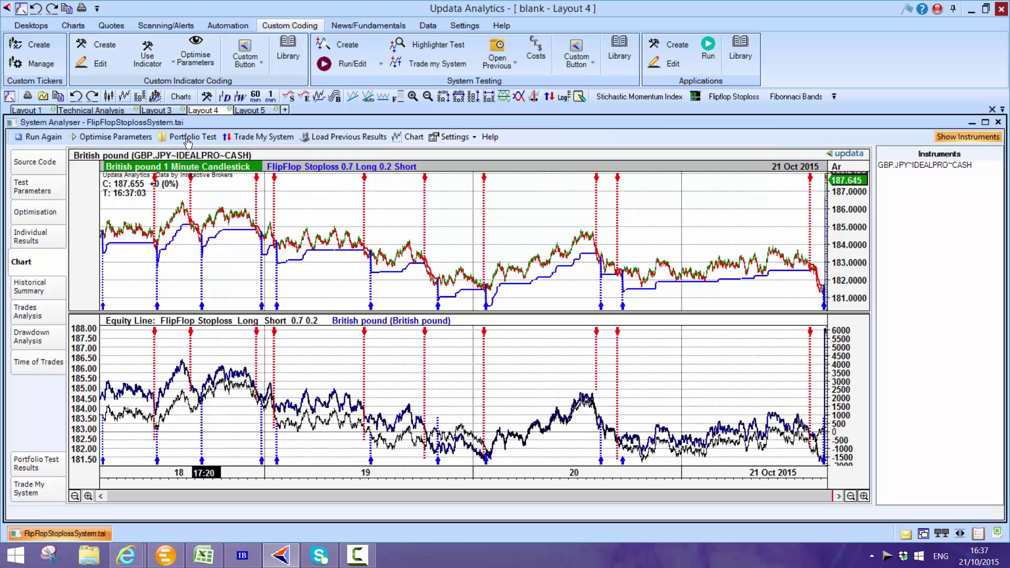
# - Go via the Technical Analysis layout to Layout 1 and show the Charts ribbon commands
pyautogui.click(90, 110)
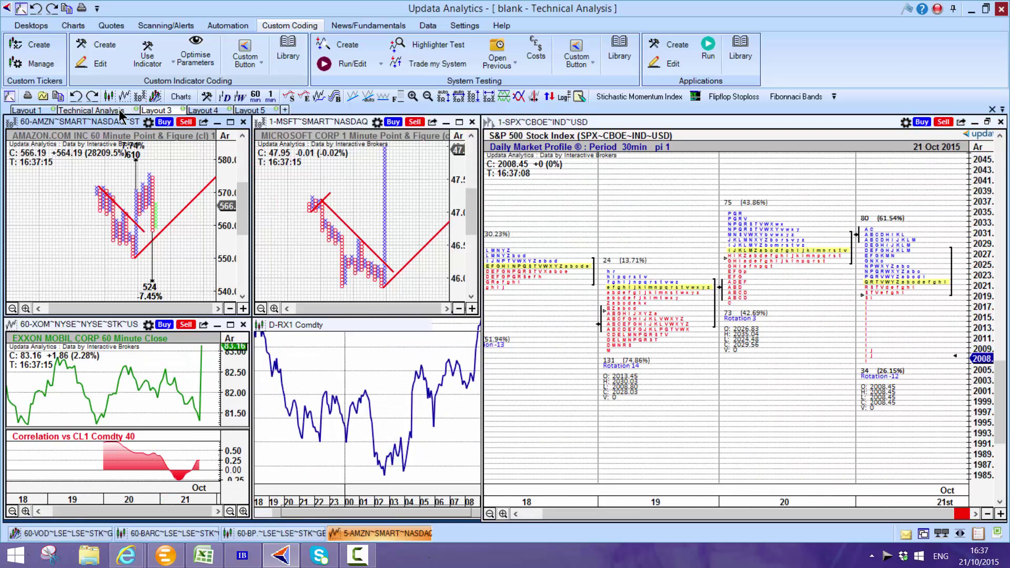
pyautogui.click(46, 112)
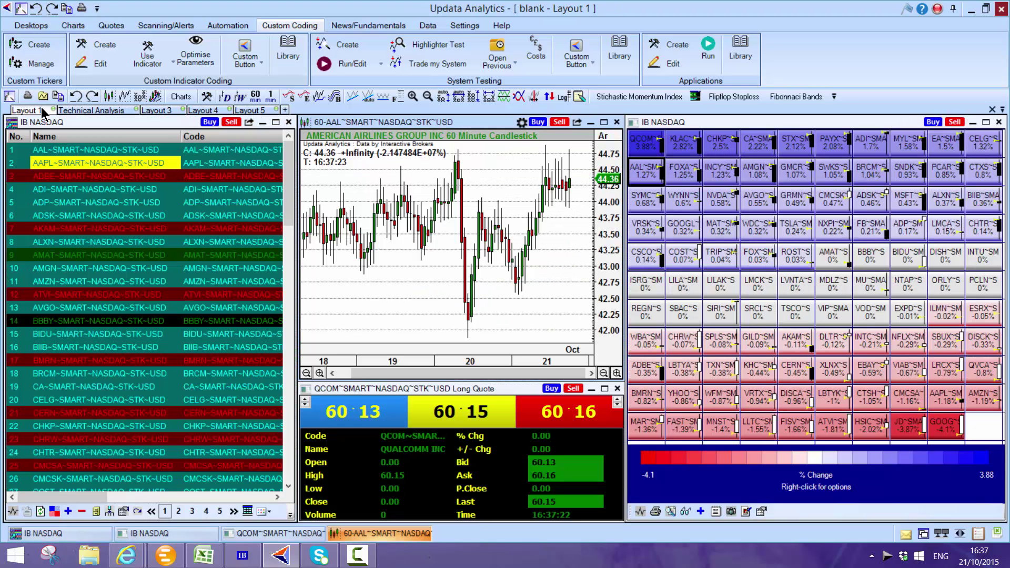
pyautogui.click(74, 26)
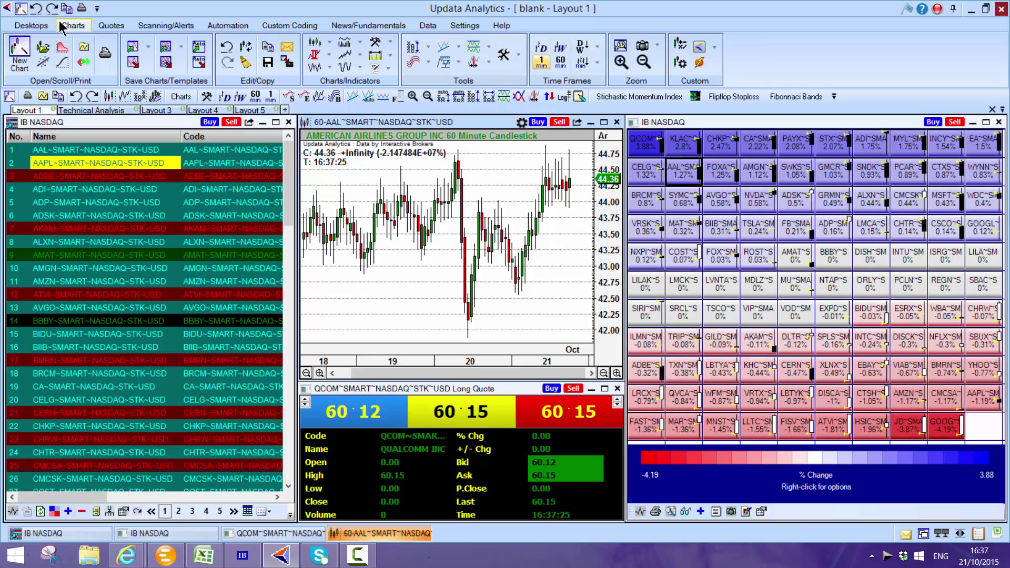